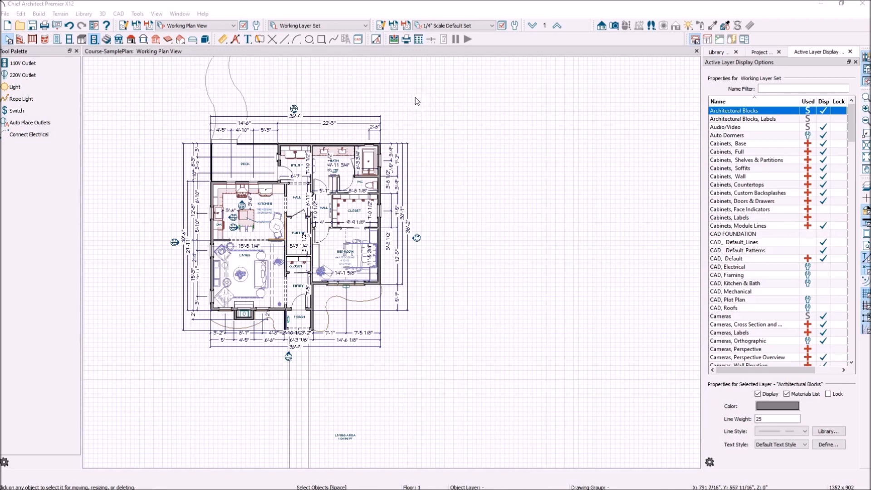
# Show the Tools > Schedules submenu listing the cabinet, door, window and other schedule types.
pyautogui.click(399, 91)
pyautogui.click(136, 13)
pyautogui.moveTo(156, 130)
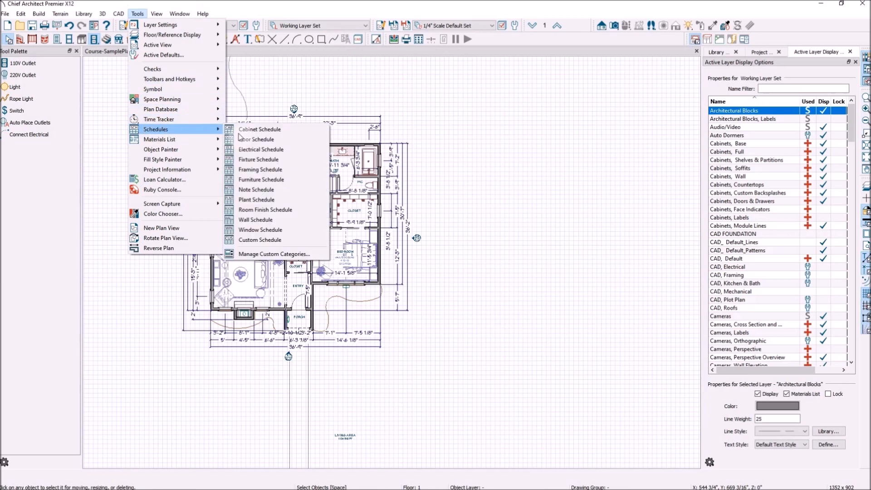
# Place a Door Schedule to the right of the floor plan, then select it.
pyautogui.click(286, 138)
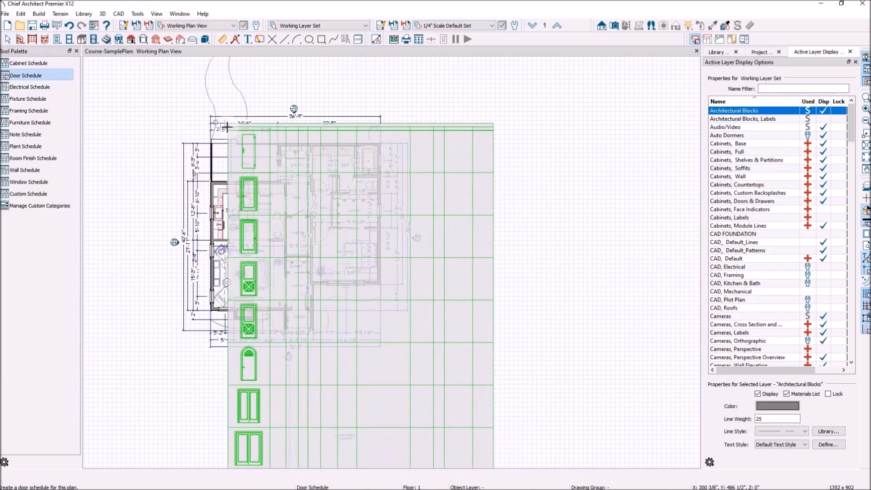
pyautogui.scroll(-3, 171, 108)
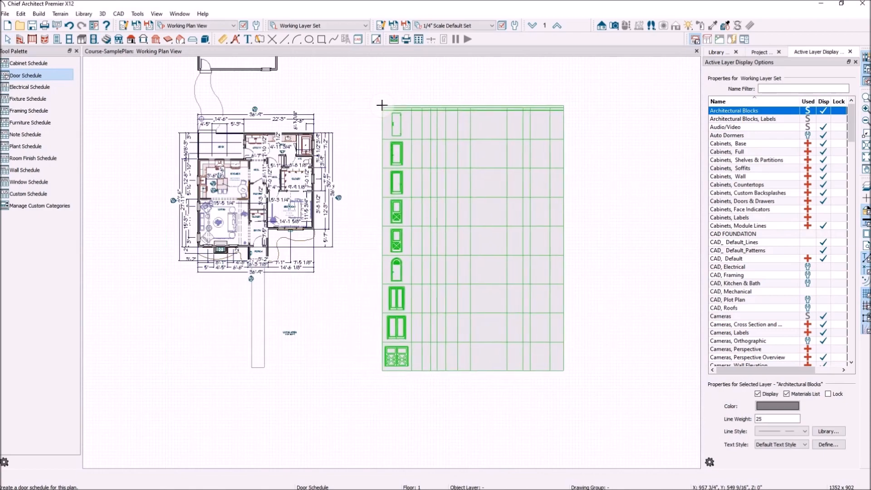
pyautogui.click(385, 104)
pyautogui.press('Escape')
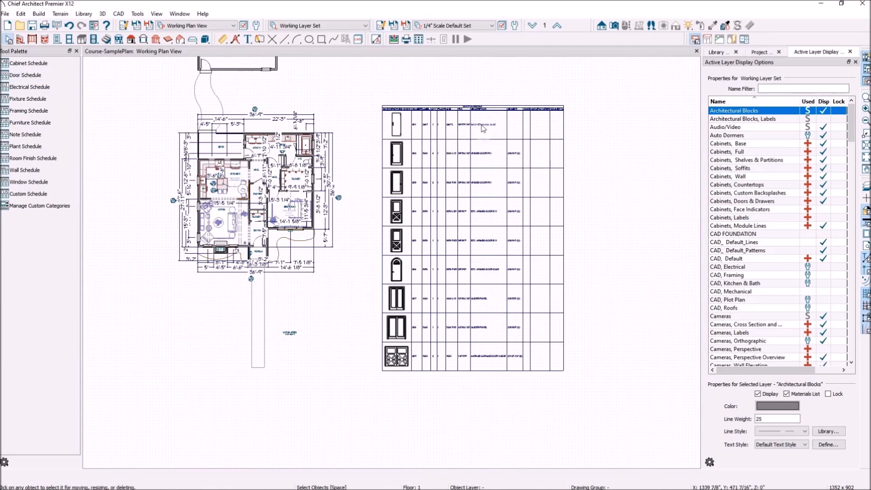
pyautogui.click(461, 109)
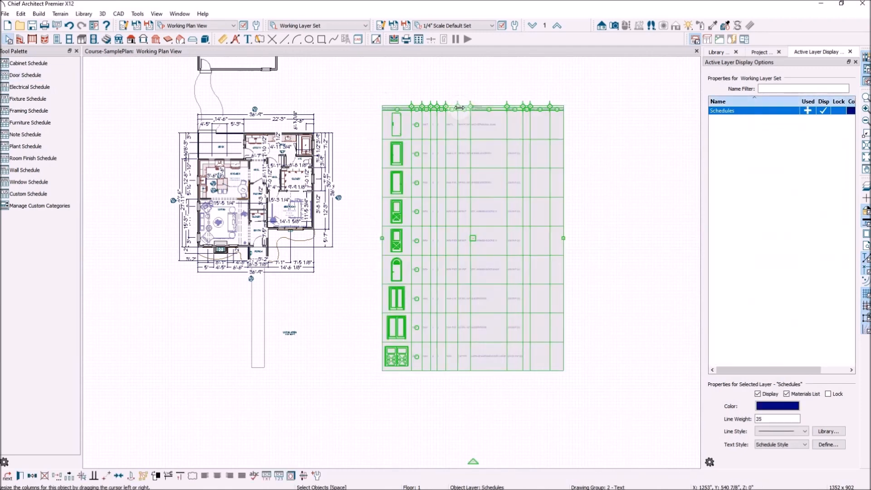
# Open the door schedule's Schedule Specification dialog and move it aside to uncover the schedule.
pyautogui.doubleClick(459, 107)
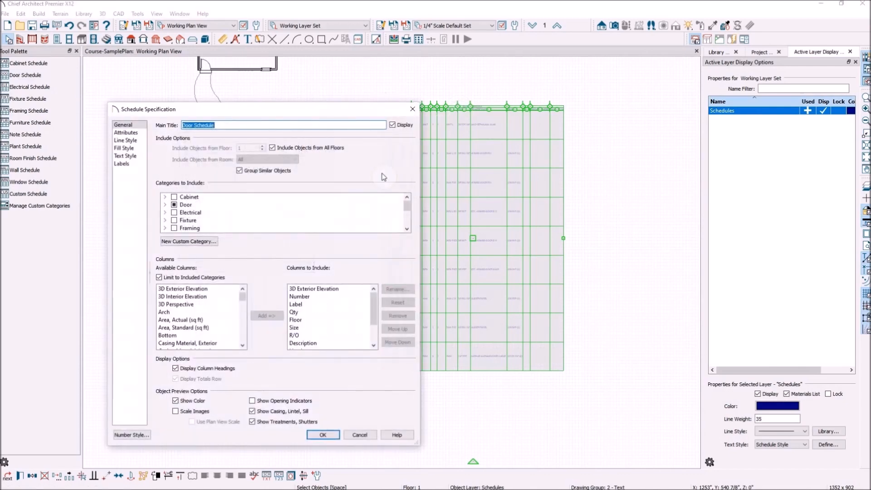
pyautogui.moveTo(250, 113); pyautogui.dragTo(338, 75)
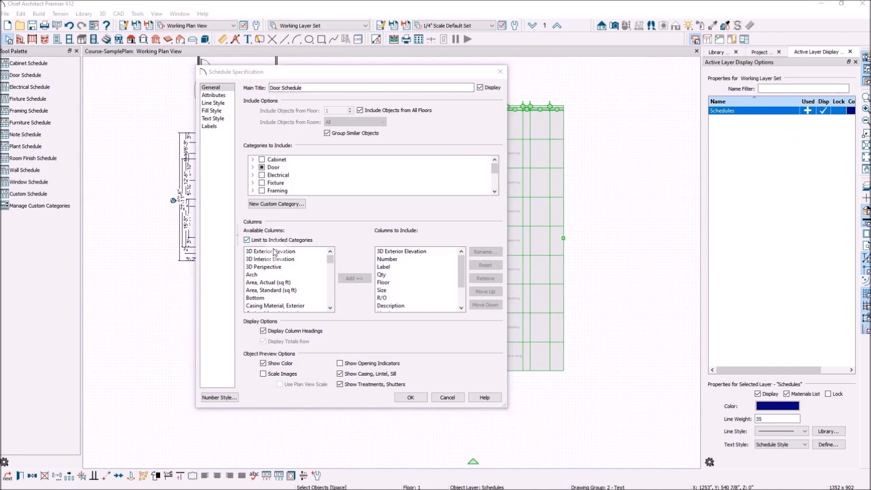
pyautogui.moveTo(331, 257)
pyautogui.mouseDown()
pyautogui.moveTo(331, 304)
pyautogui.moveTo(333, 259)
pyautogui.mouseUp()
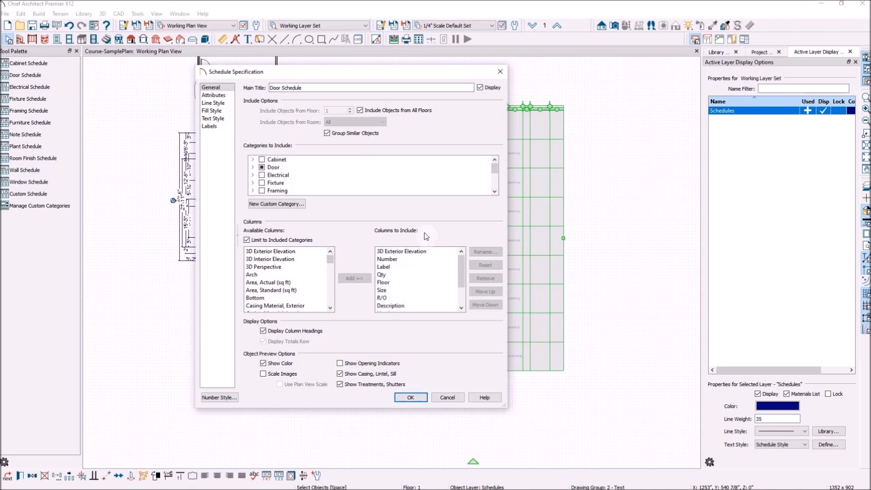
pyautogui.moveTo(380, 80); pyautogui.dragTo(246, 85)
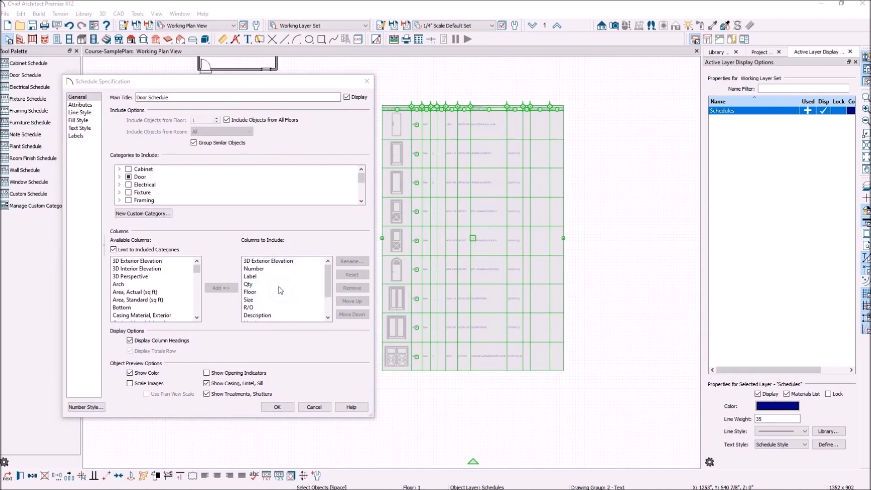
# Remove the R/O and Number columns from the door schedule's included columns.
pyautogui.click(301, 278)
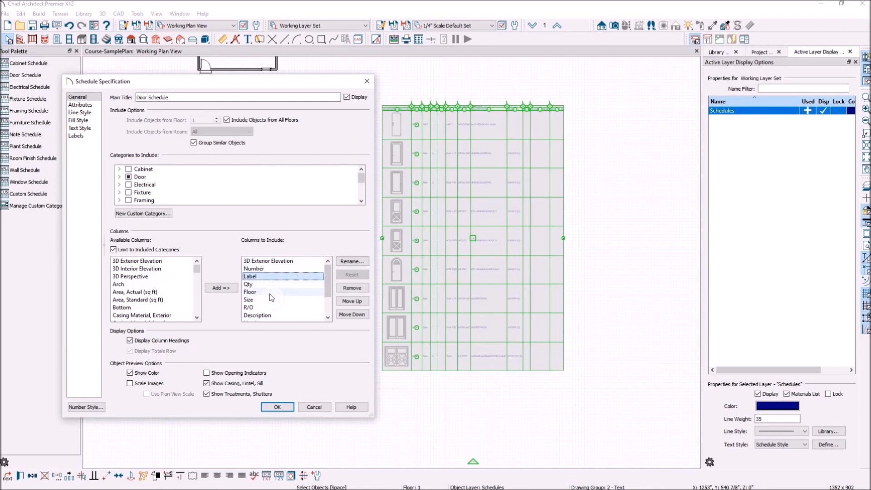
pyautogui.click(261, 307)
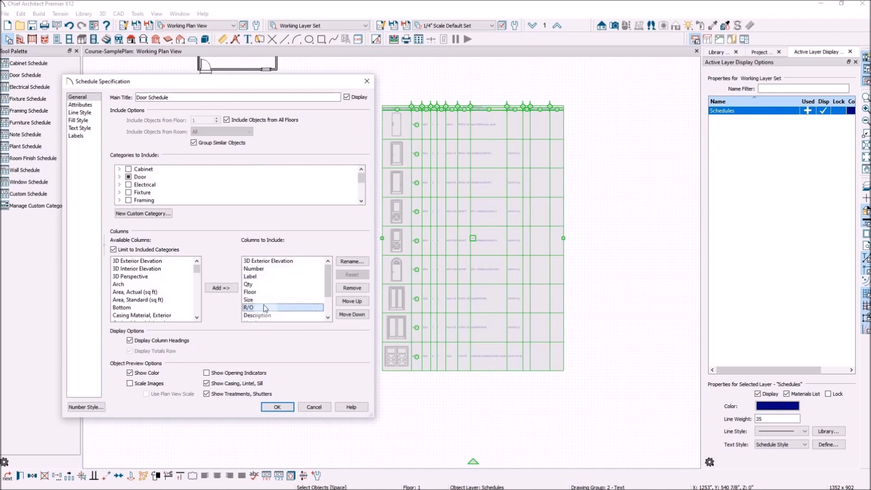
pyautogui.click(349, 289)
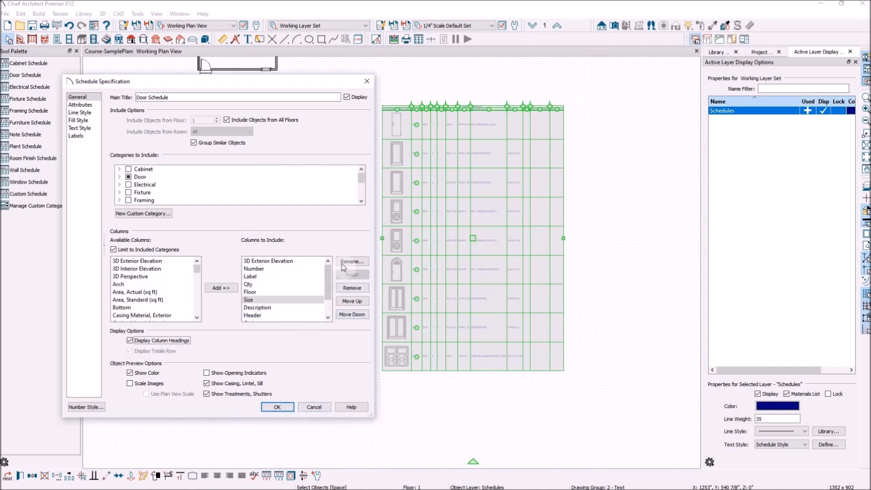
pyautogui.click(277, 269)
pyautogui.click(365, 290)
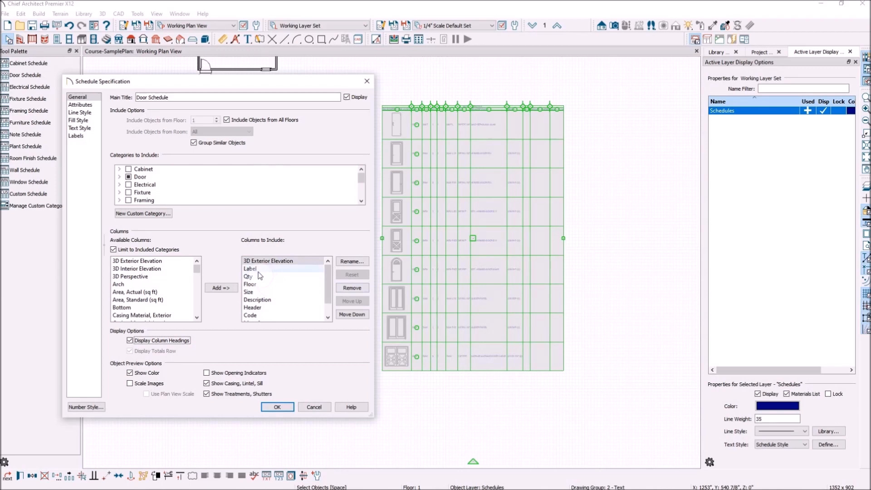
# Remove the Code and Manufacturer columns from the included columns.
pyautogui.scroll(-1, 268, 293)
pyautogui.click(262, 300)
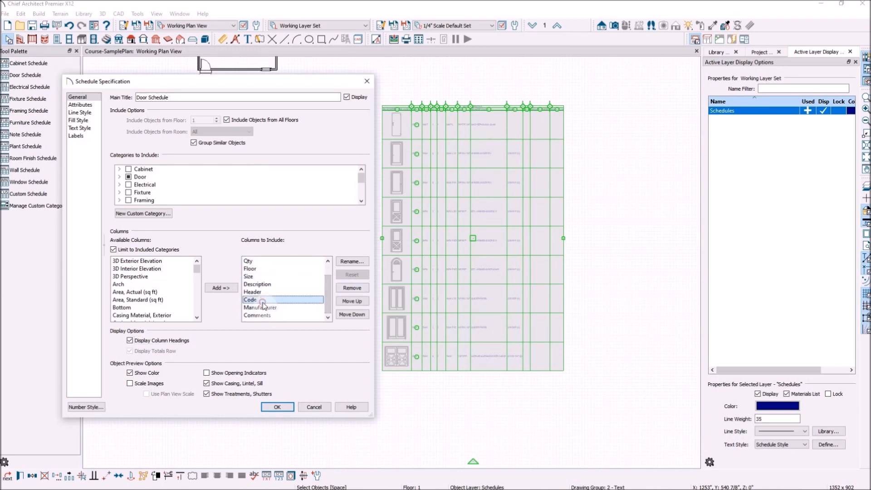
pyautogui.click(358, 289)
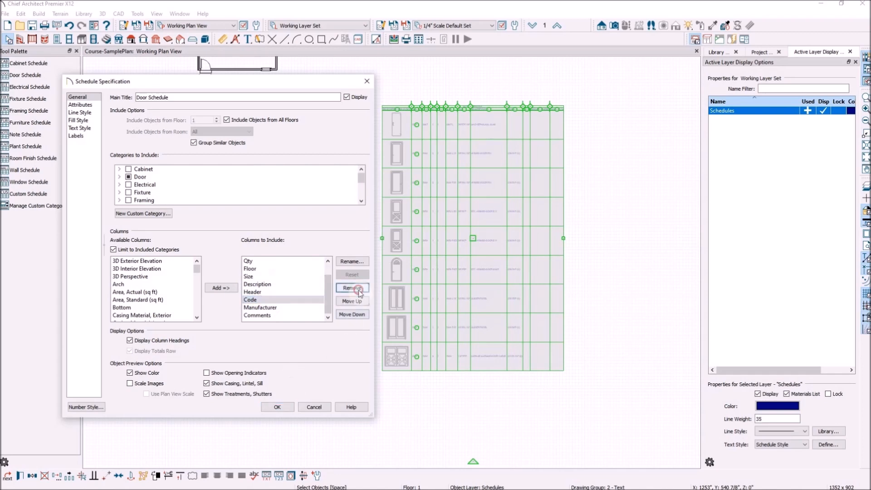
pyautogui.click(275, 308)
pyautogui.click(352, 287)
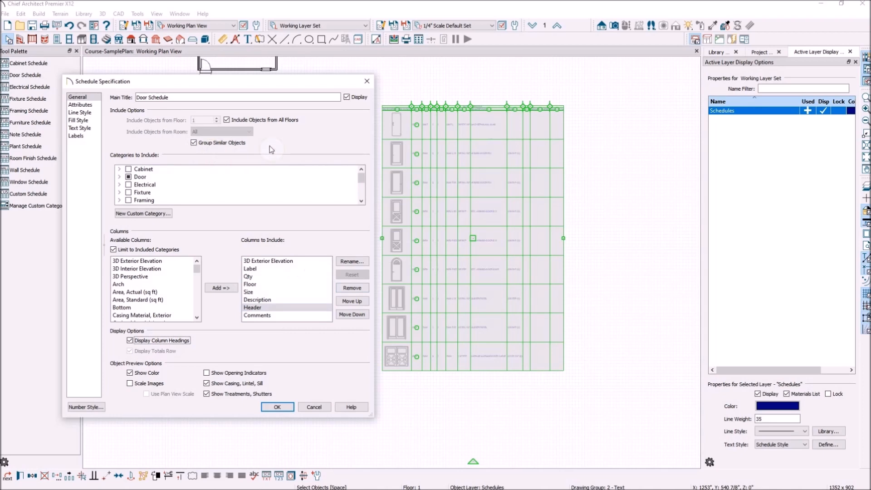
# Toggle Group Similar Objects off and back on, then view the Attributes page.
pyautogui.click(195, 143)
pyautogui.click(195, 143)
pyautogui.click(91, 106)
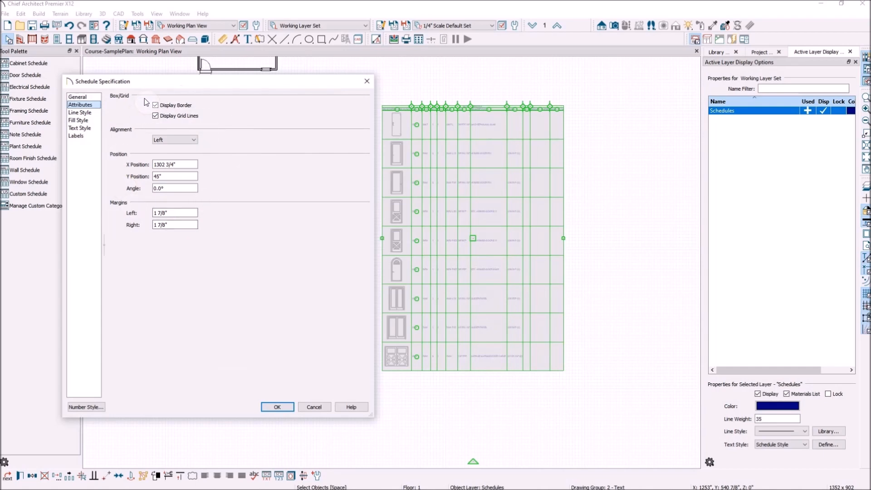
# Review the Line Style, Fill Style and Labels pages, apply the column changes, and deselect the schedule.
pyautogui.click(83, 112)
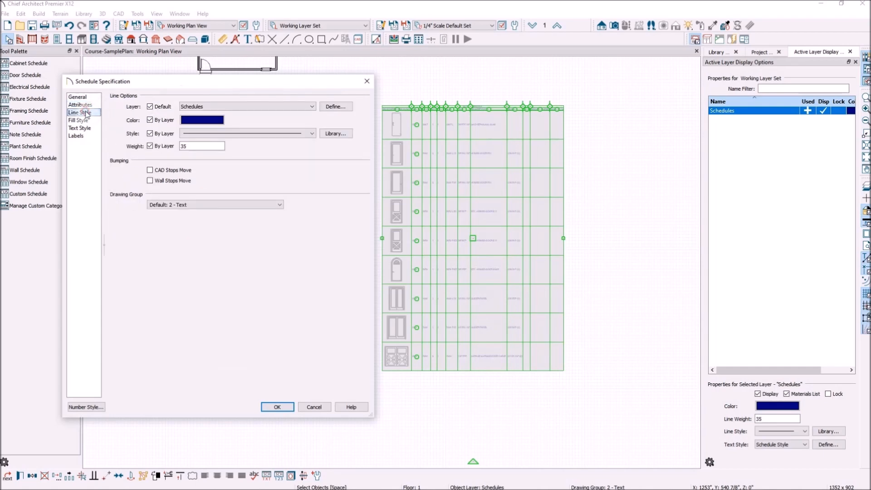
pyautogui.click(87, 120)
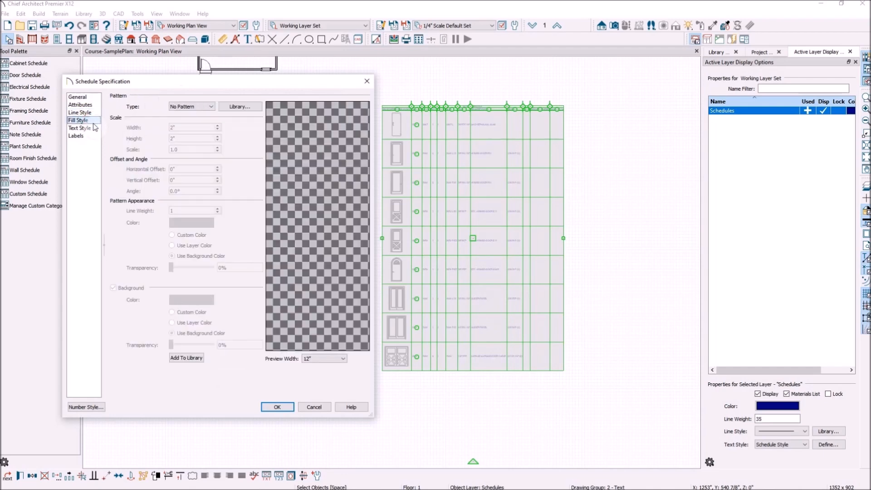
pyautogui.click(85, 137)
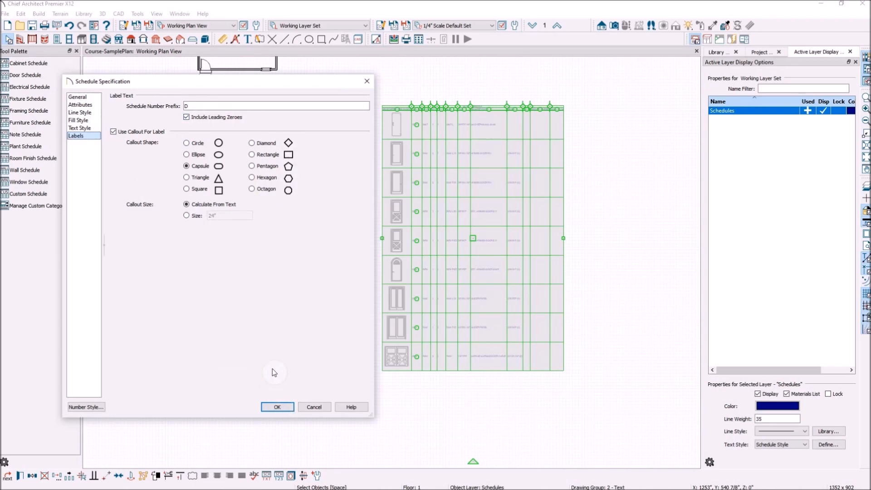
pyautogui.click(277, 407)
pyautogui.click(327, 322)
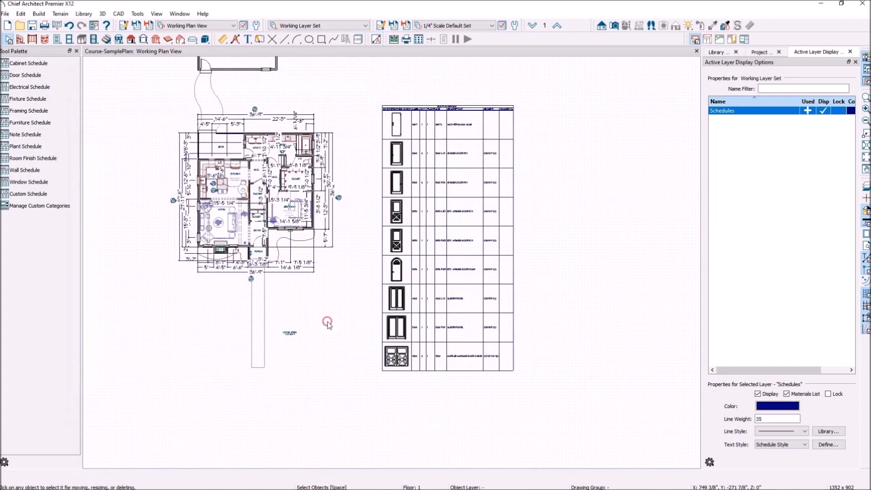
# Select the entry door and turn on the Doors, Labels layer so it shows the D06 tag.
pyautogui.scroll(3, 291, 227)
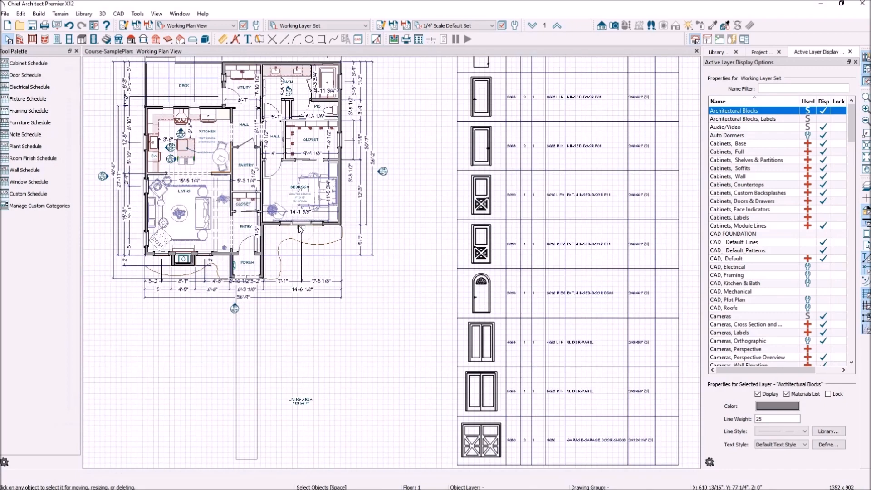
pyautogui.scroll(2, 244, 259)
pyautogui.scroll(2, 244, 255)
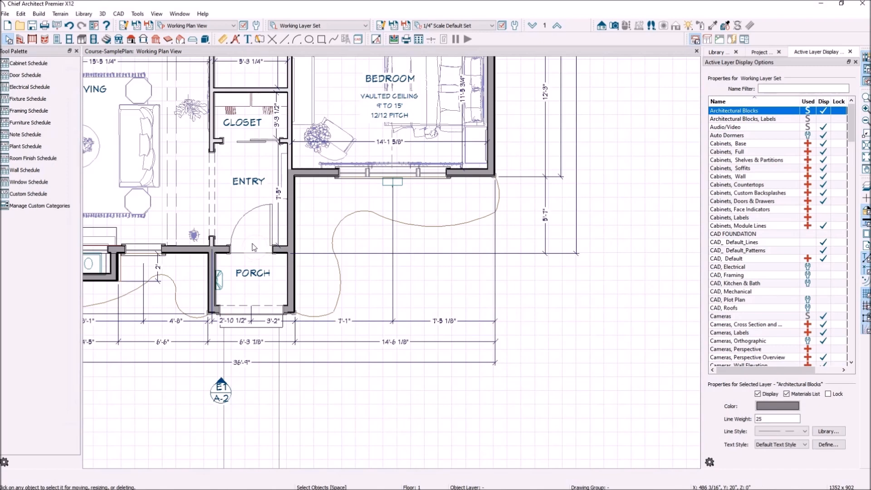
pyautogui.scroll(-2, 253, 247)
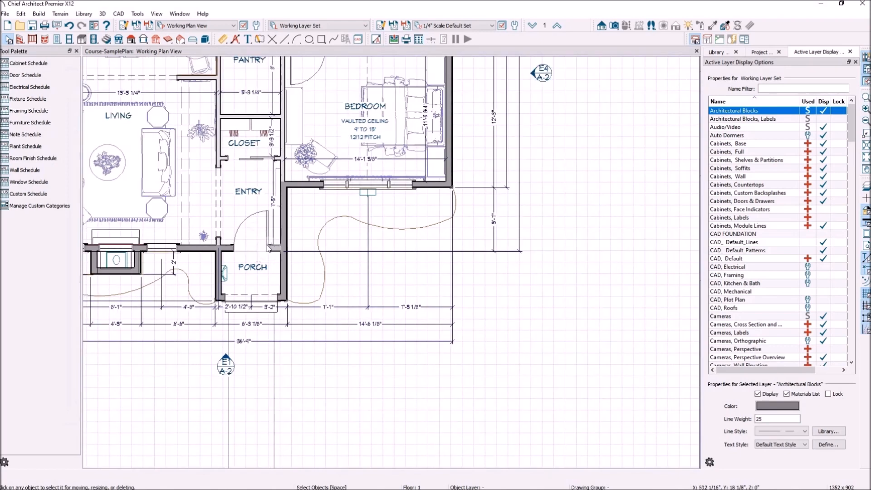
pyautogui.click(268, 247)
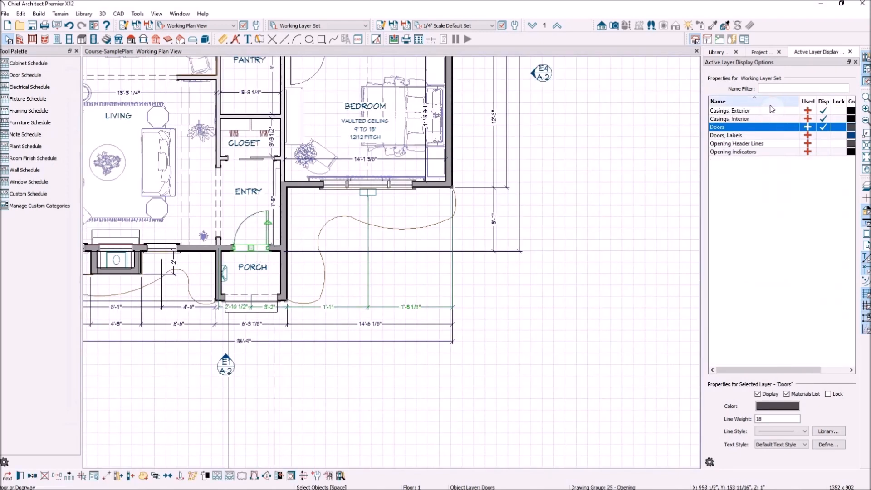
pyautogui.click(826, 135)
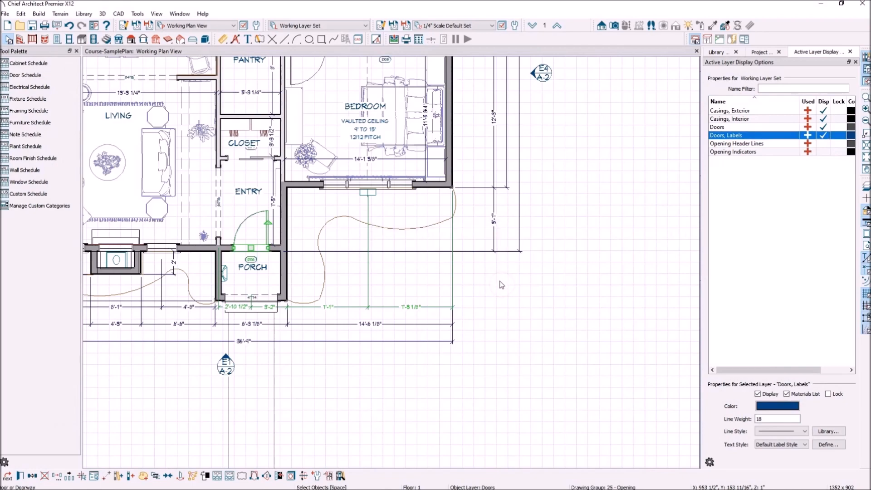
pyautogui.scroll(2, 253, 273)
pyautogui.scroll(3, 252, 273)
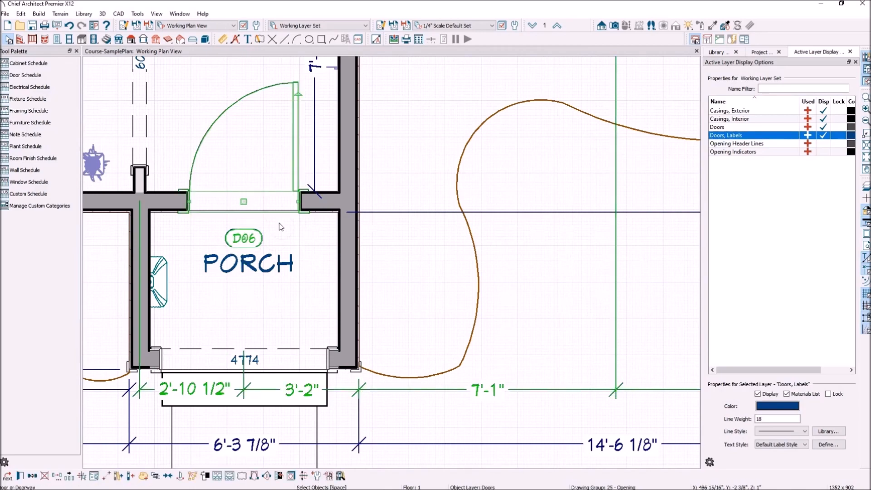
pyautogui.scroll(-2, 209, 241)
pyautogui.scroll(-3, 209, 243)
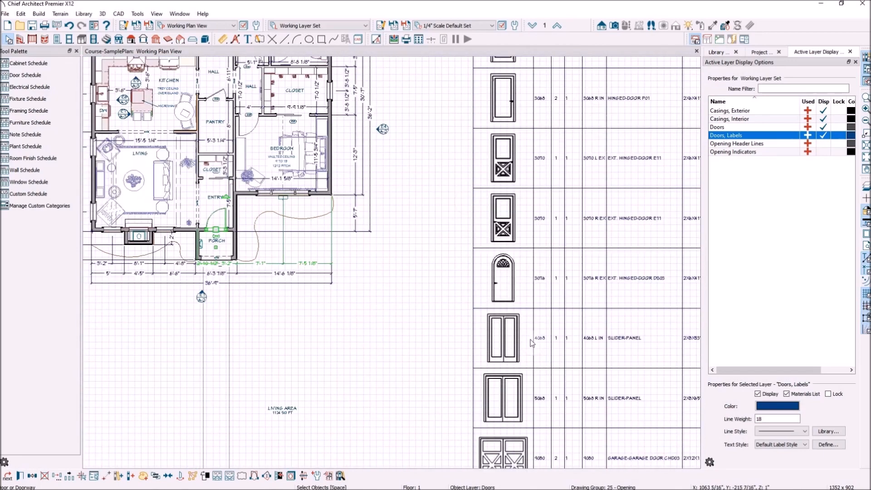
pyautogui.scroll(-2, 454, 267)
pyautogui.scroll(-1, 454, 267)
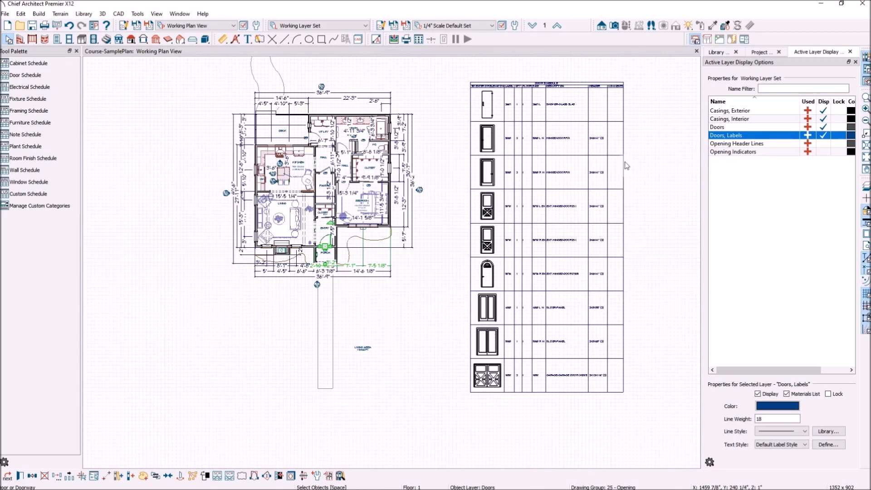
pyautogui.click(428, 144)
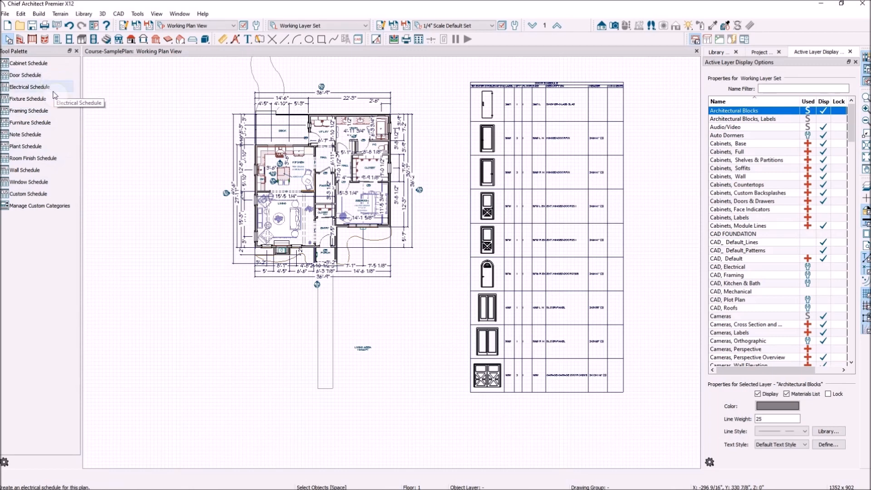
# Place a Room Finish Schedule to the right of the door schedule, then stop placing.
pyautogui.click(51, 158)
pyautogui.scroll(-1, 91, 117)
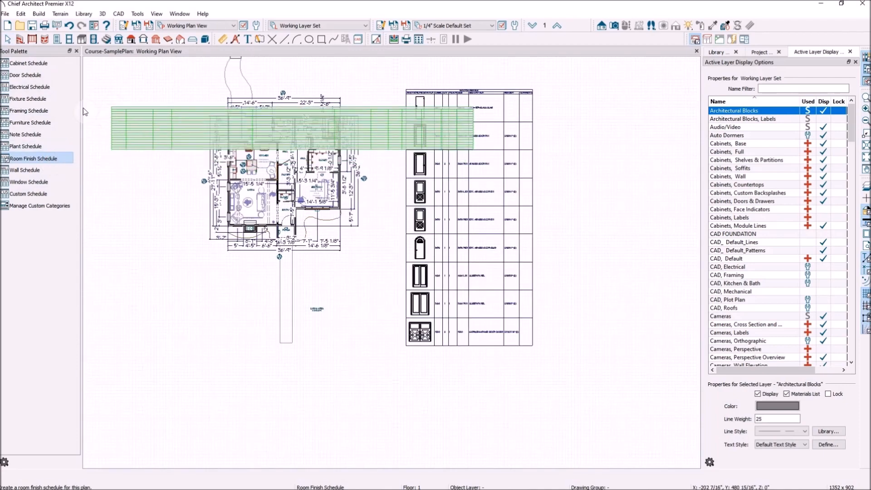
pyautogui.scroll(-1, 84, 111)
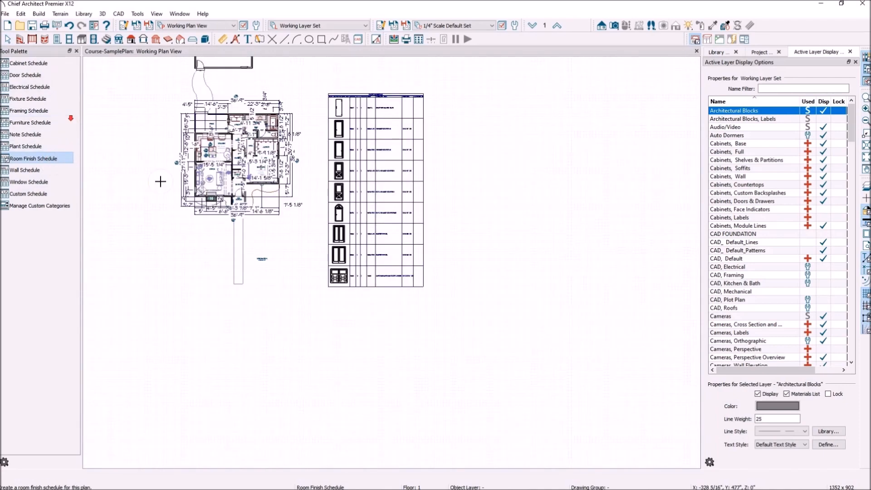
pyautogui.click(442, 103)
pyautogui.scroll(1, 480, 80)
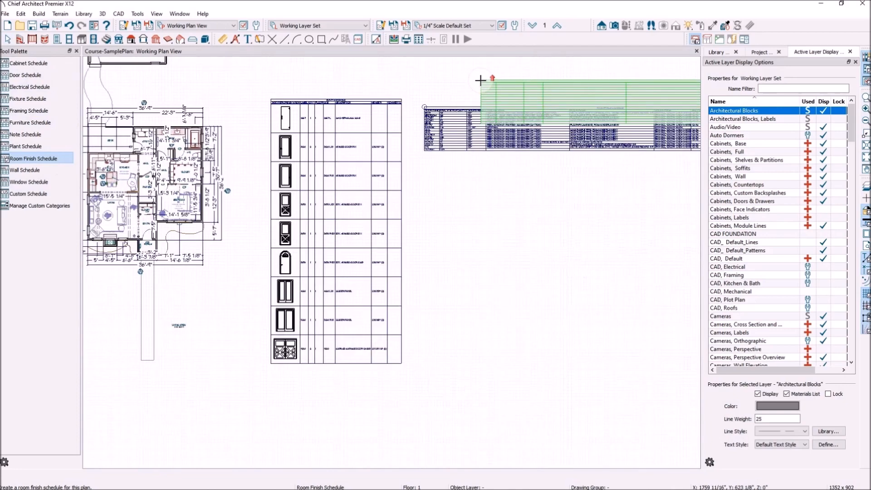
pyautogui.press('space')
pyautogui.scroll(1, 450, 109)
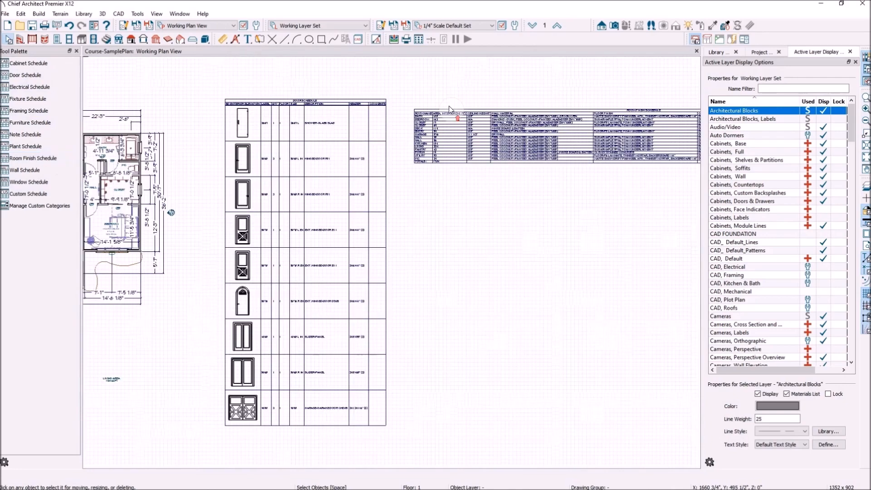
pyautogui.scroll(4, 449, 109)
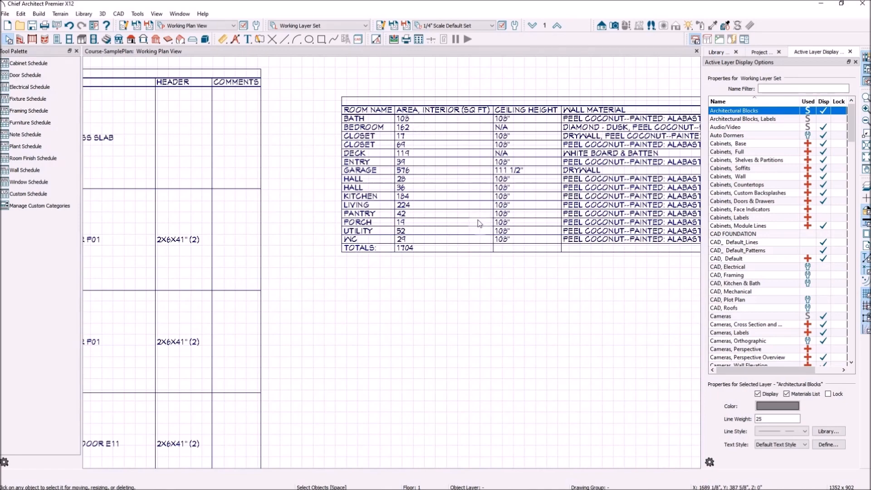
pyautogui.scroll(-3, 355, 156)
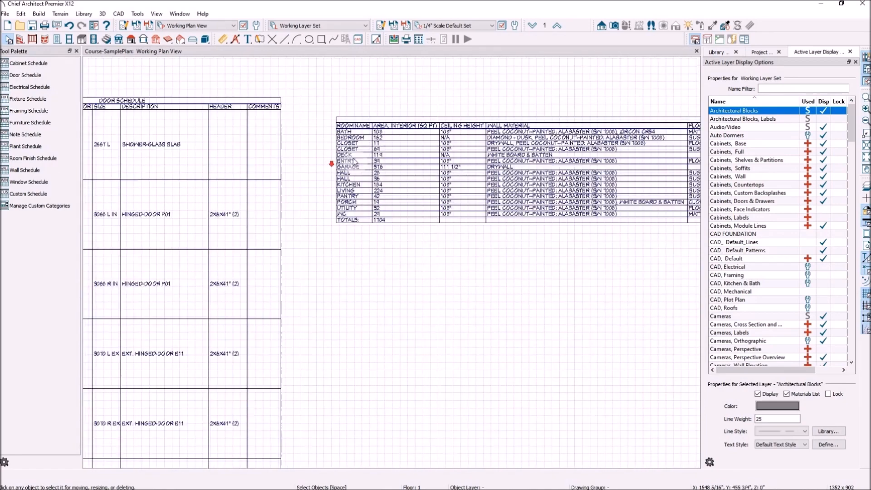
pyautogui.scroll(-4, 408, 145)
pyautogui.scroll(3, 492, 145)
pyautogui.click(491, 145)
pyautogui.doubleClick(490, 145)
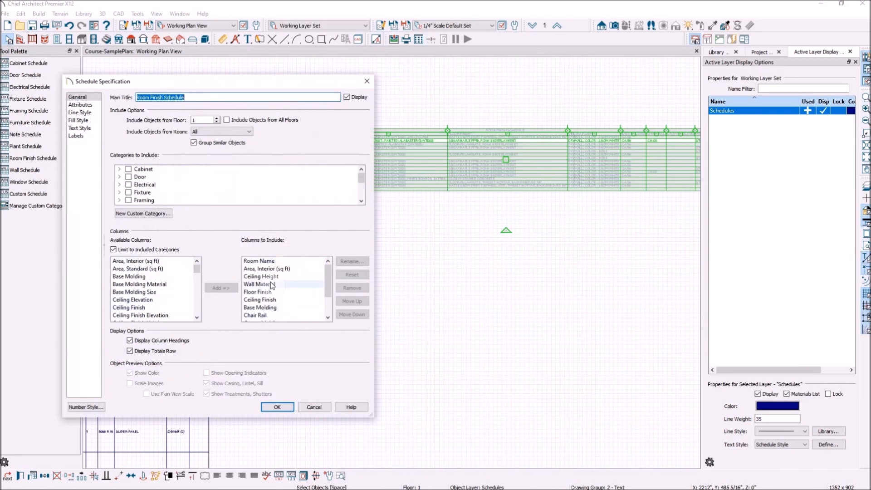
pyautogui.moveTo(329, 282); pyautogui.dragTo(329, 307)
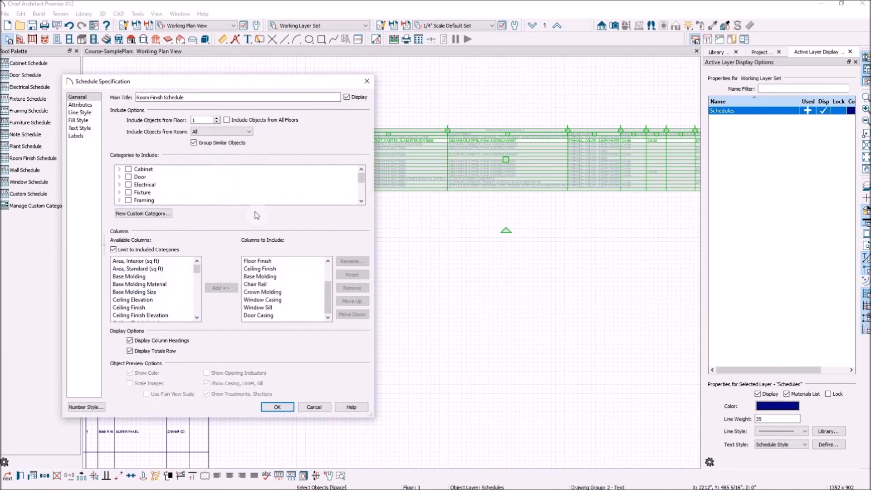
pyautogui.click(313, 407)
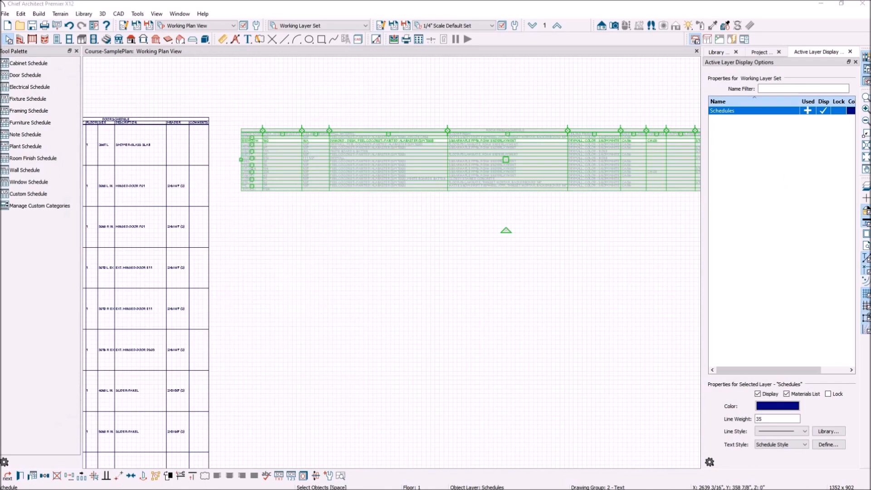
# Enter Trustile as the porch entry door's manufacturer in its Object Information and confirm.
pyautogui.click(386, 226)
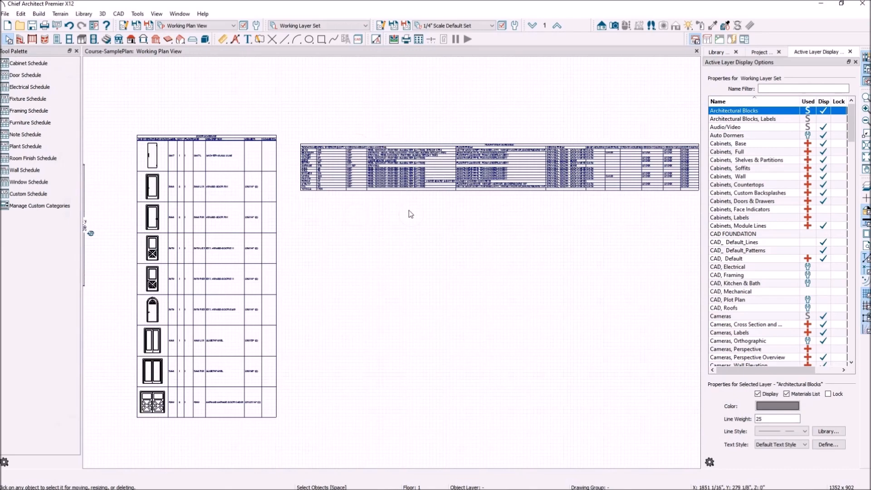
pyautogui.scroll(-2, 467, 221)
pyautogui.scroll(-3, 472, 215)
pyautogui.scroll(1, 177, 240)
pyautogui.scroll(2, 178, 240)
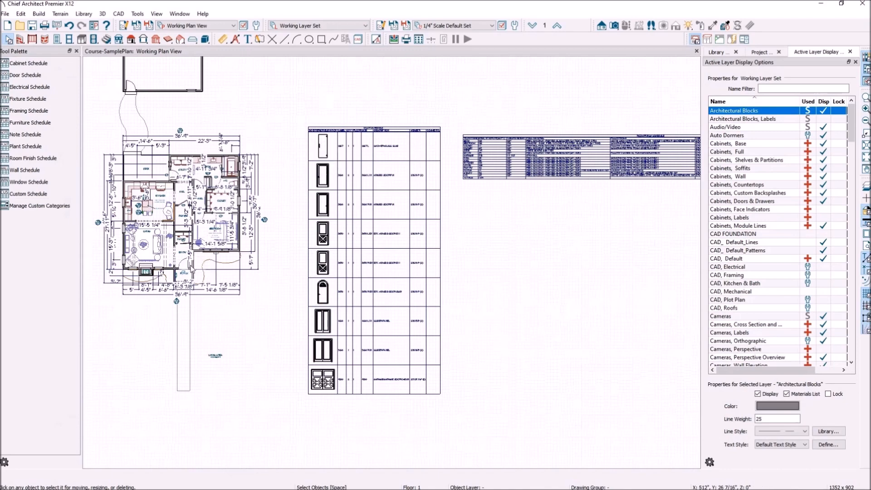
pyautogui.scroll(2, 186, 273)
pyautogui.scroll(3, 184, 272)
pyautogui.click(180, 270)
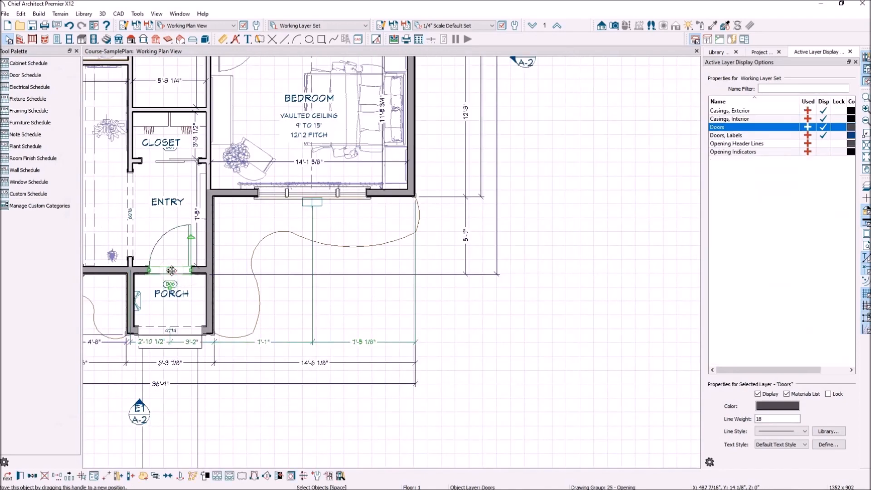
pyautogui.doubleClick(171, 270)
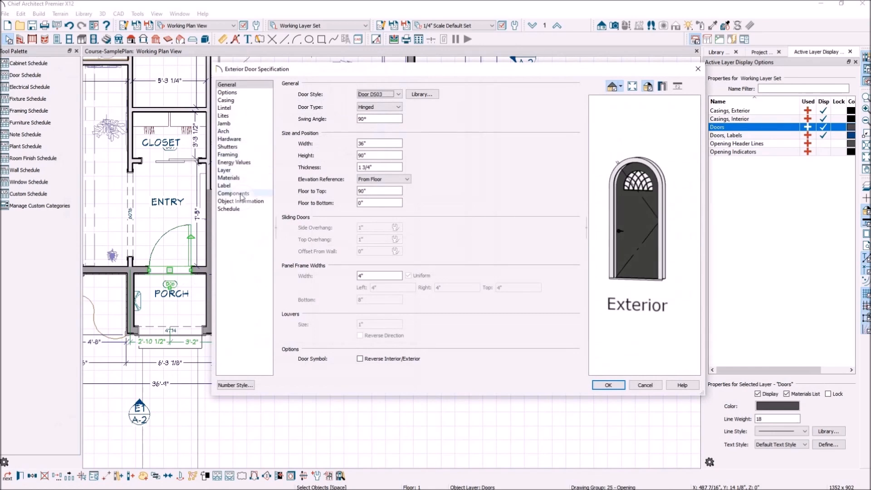
pyautogui.click(265, 201)
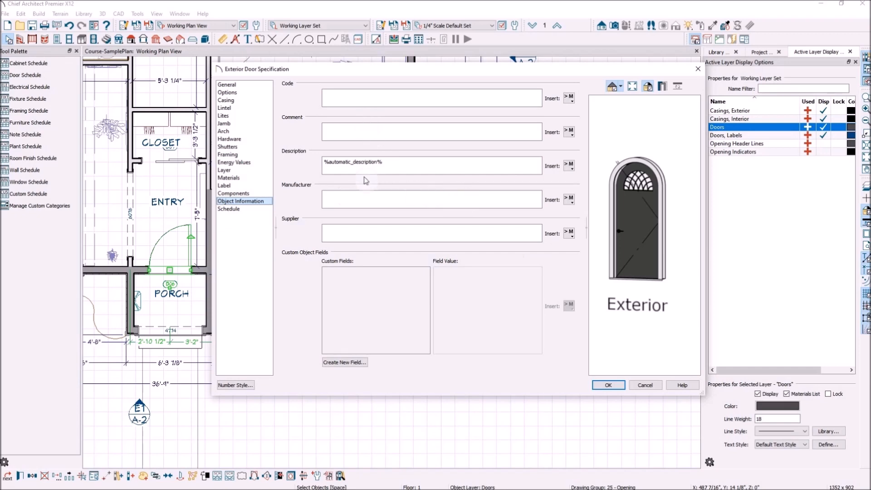
pyautogui.click(343, 196)
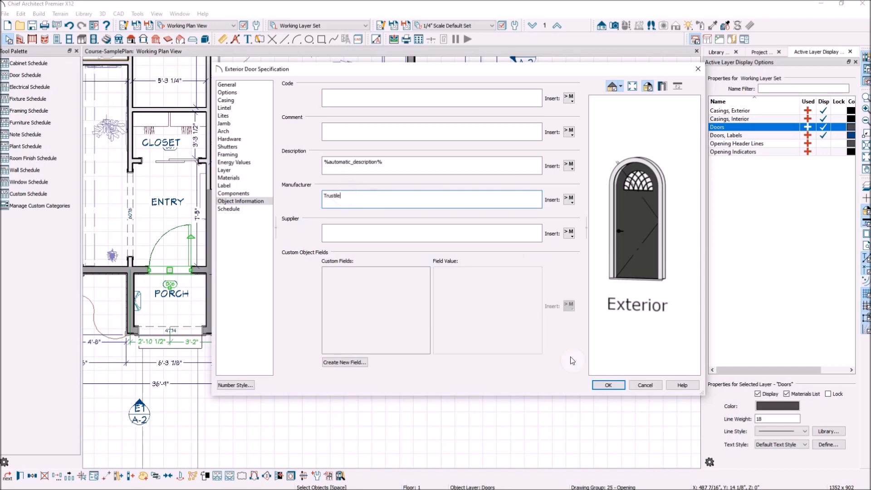
pyautogui.click(608, 385)
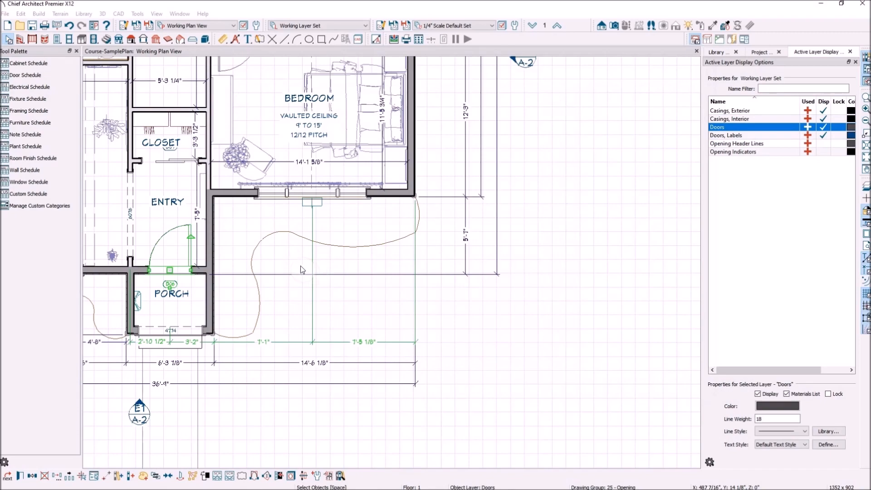
# Select the door schedule and open its Schedule Specification dialog.
pyautogui.scroll(-4, 303, 271)
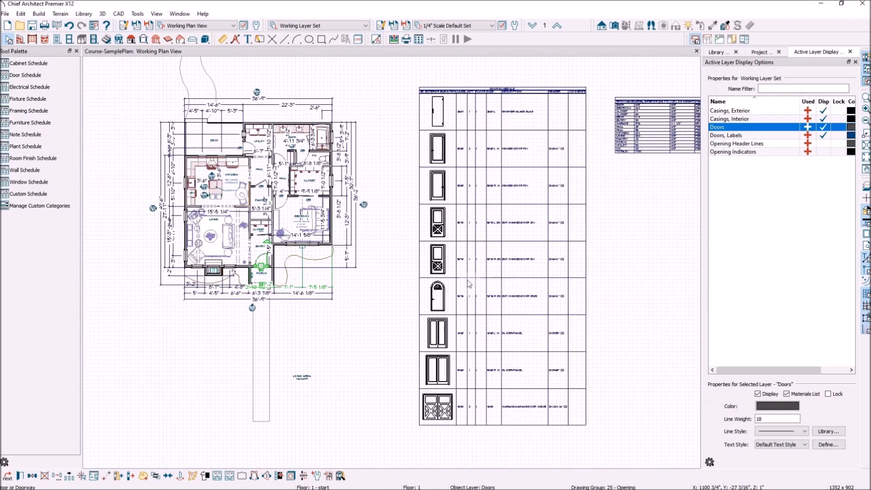
pyautogui.scroll(3, 462, 305)
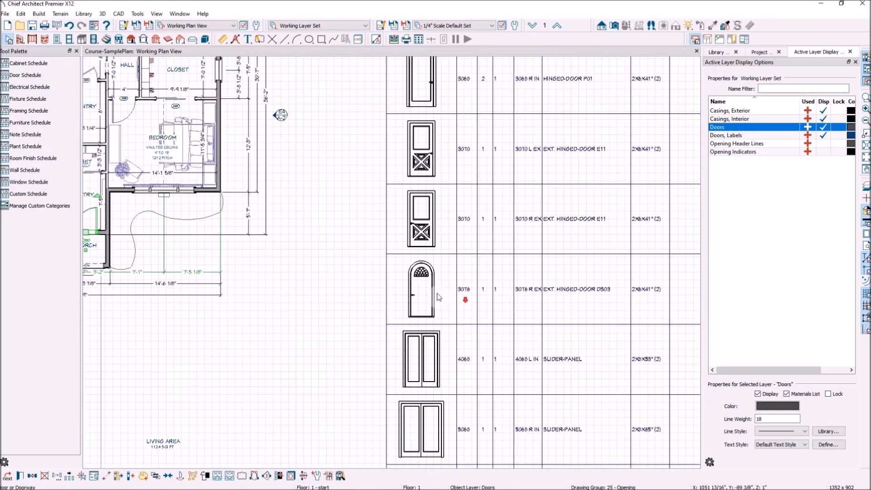
pyautogui.scroll(-3, 462, 304)
pyautogui.scroll(-1, 531, 154)
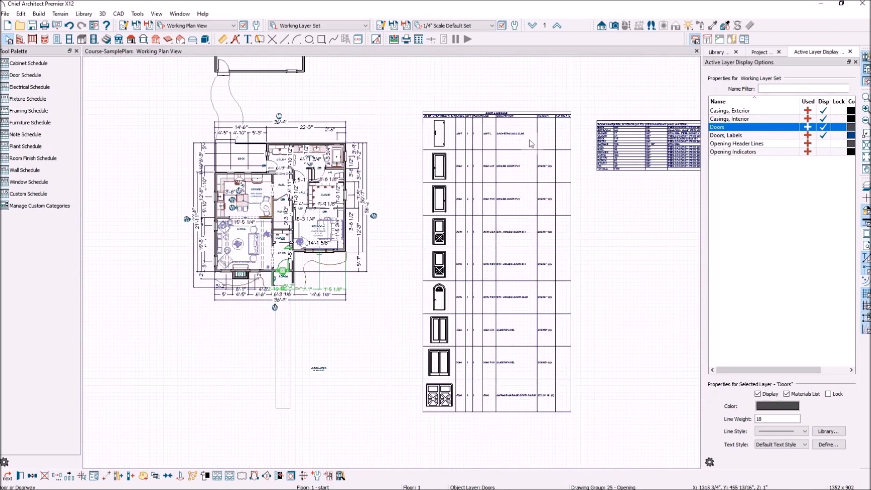
pyautogui.click(525, 119)
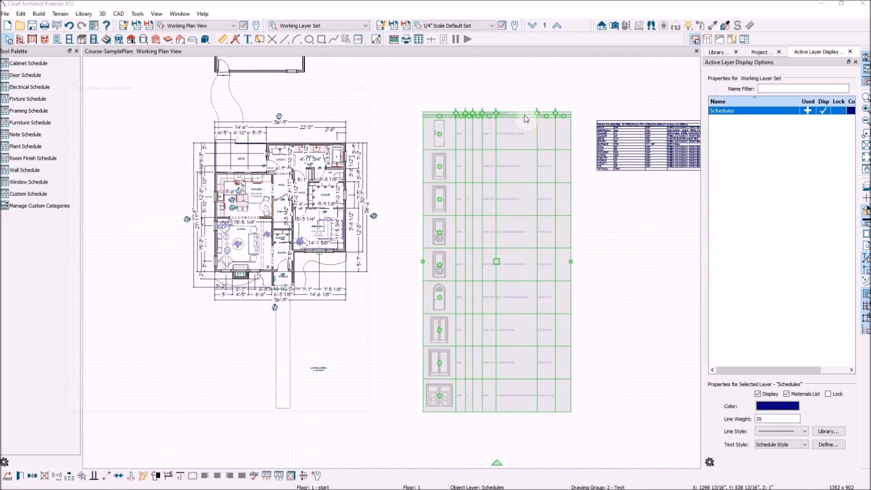
pyautogui.doubleClick(526, 119)
# Add Manufacturer from Available Columns to the included columns and apply the change.
pyautogui.click(197, 271)
pyautogui.moveTo(197, 271); pyautogui.dragTo(196, 281)
pyautogui.scroll(-7, 190, 292)
pyautogui.scroll(-3, 191, 299)
pyautogui.click(142, 269)
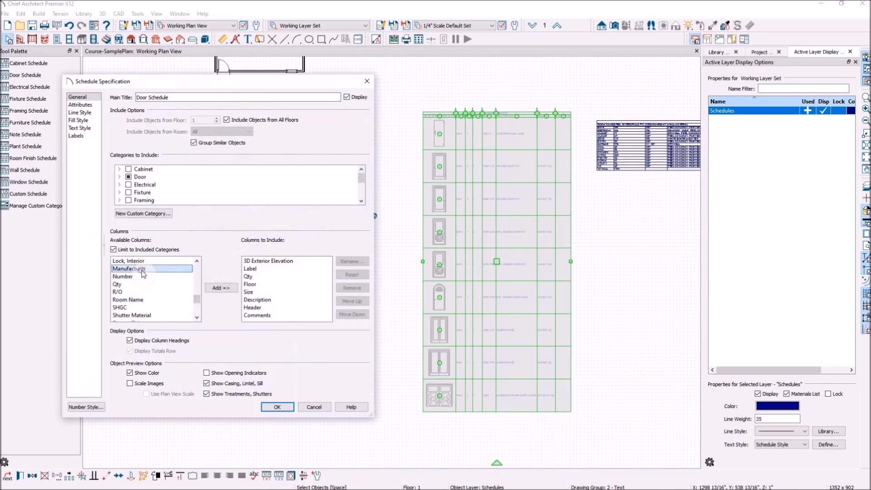
pyautogui.click(221, 288)
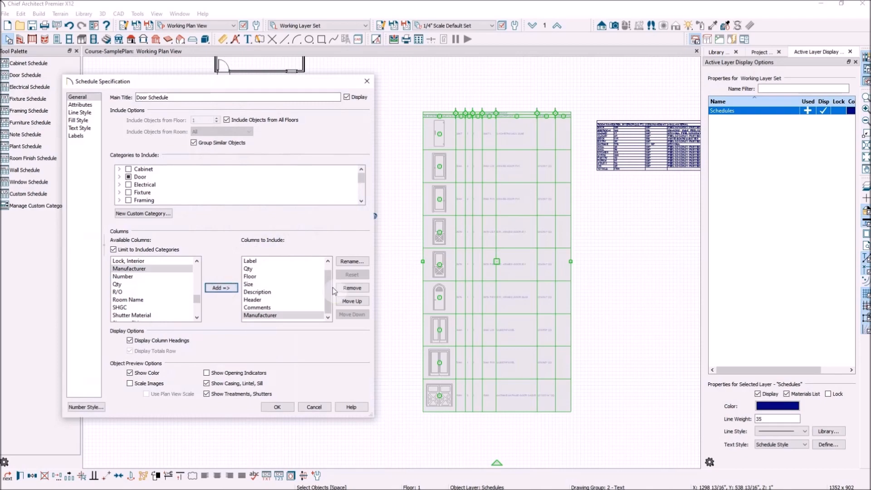
pyautogui.click(287, 408)
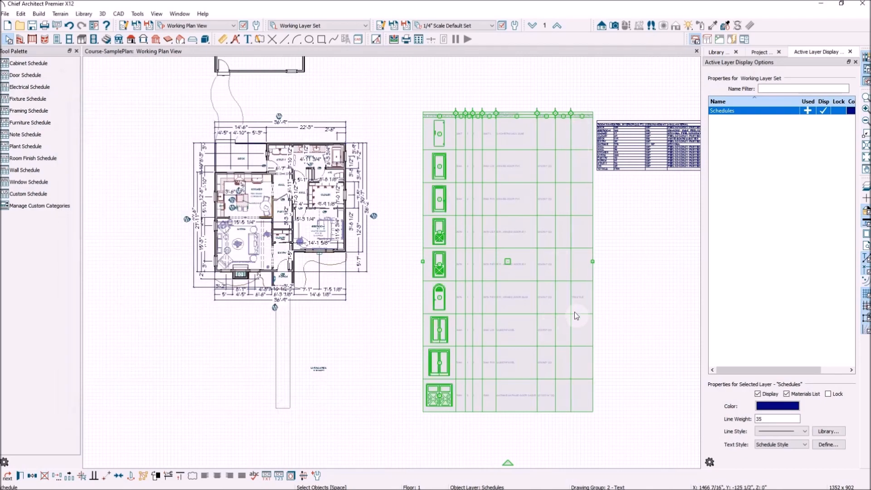
pyautogui.scroll(4, 574, 312)
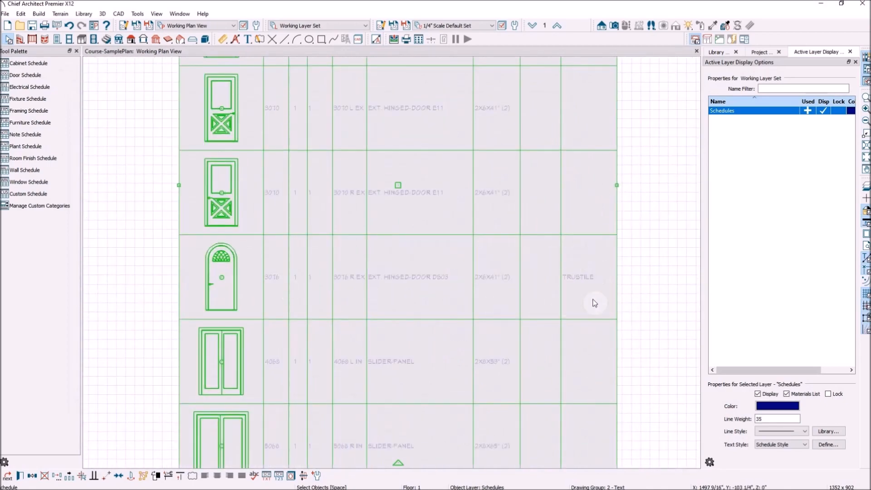
pyautogui.scroll(-5, 427, 286)
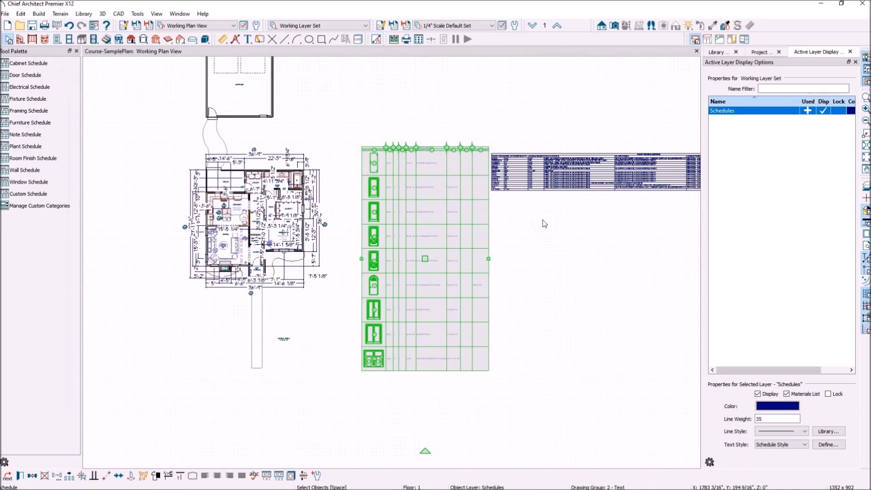
# Use Find Object In Plan on the door schedule's garage door row to locate that door.
pyautogui.click(530, 246)
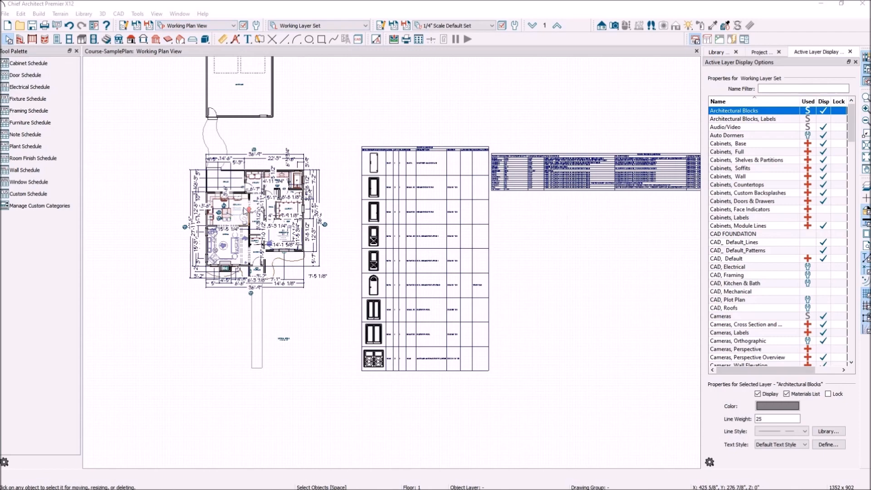
pyautogui.scroll(4, 248, 208)
pyautogui.scroll(-4, 261, 225)
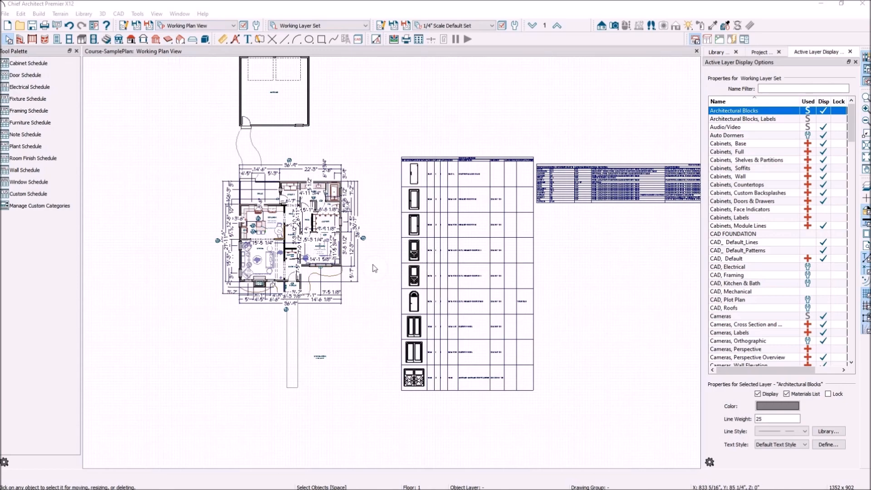
pyautogui.scroll(2, 403, 374)
pyautogui.scroll(1, 439, 397)
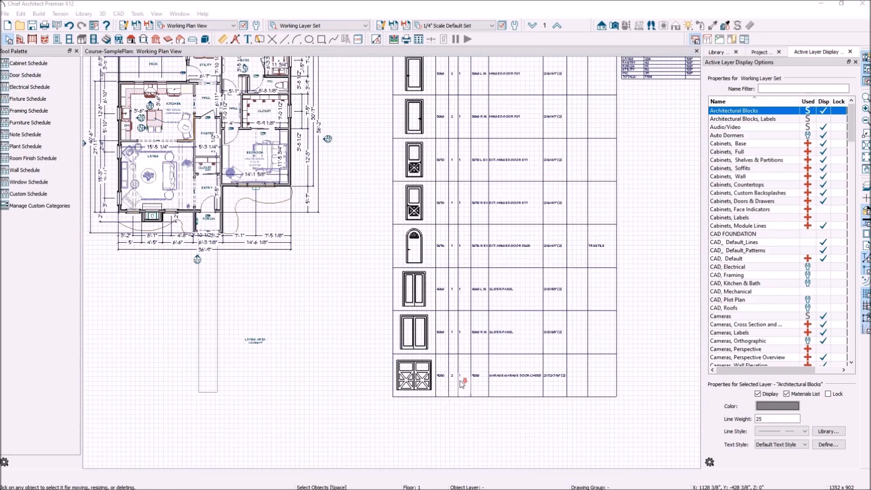
pyautogui.scroll(-1, 462, 384)
pyautogui.scroll(2, 472, 402)
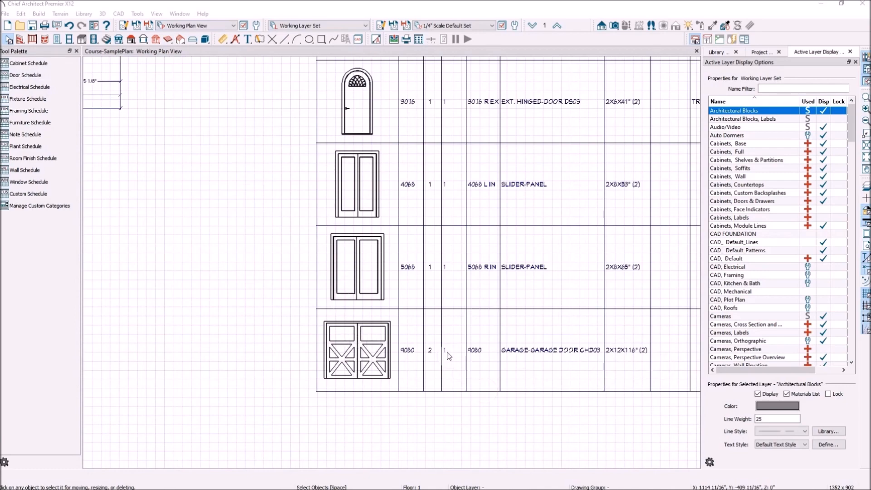
pyautogui.click(367, 357)
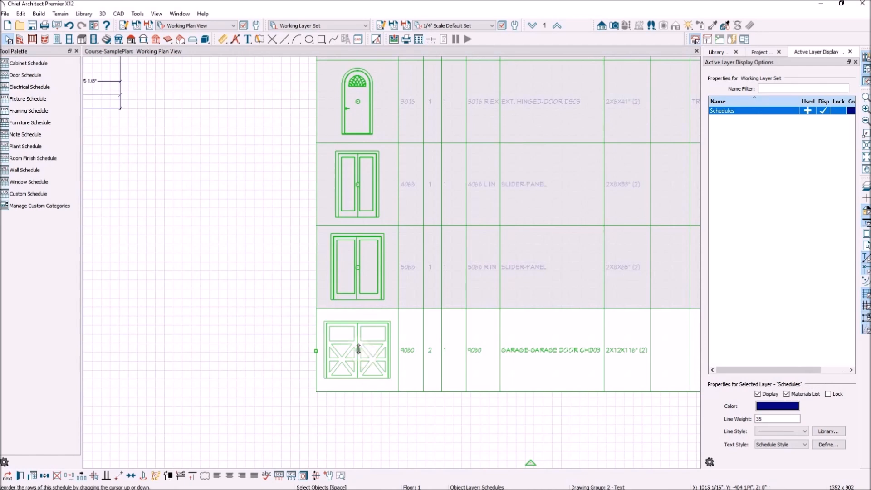
pyautogui.rightClick(372, 340)
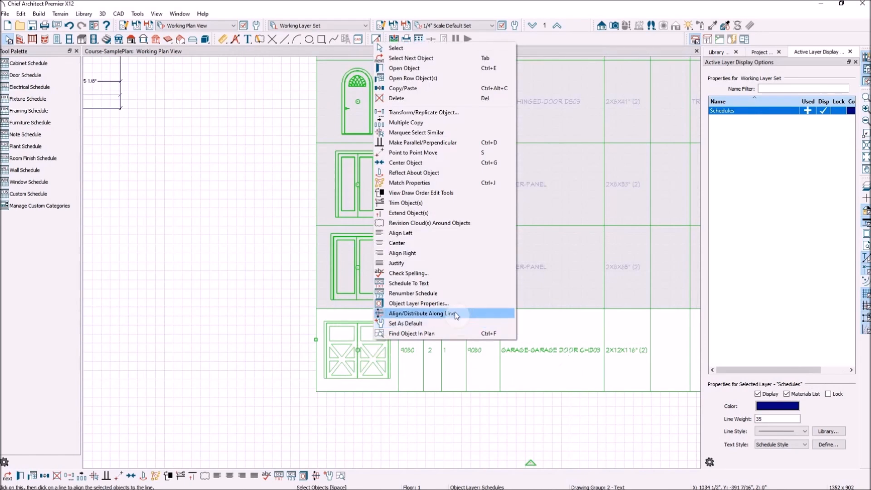
pyautogui.click(419, 334)
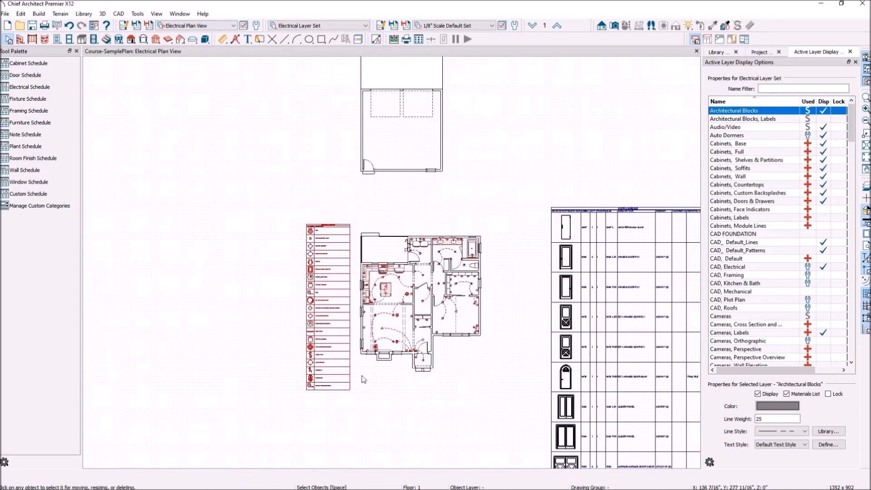
# Zoom in and back out around the electrical plan to inspect it.
pyautogui.scroll(2, 387, 348)
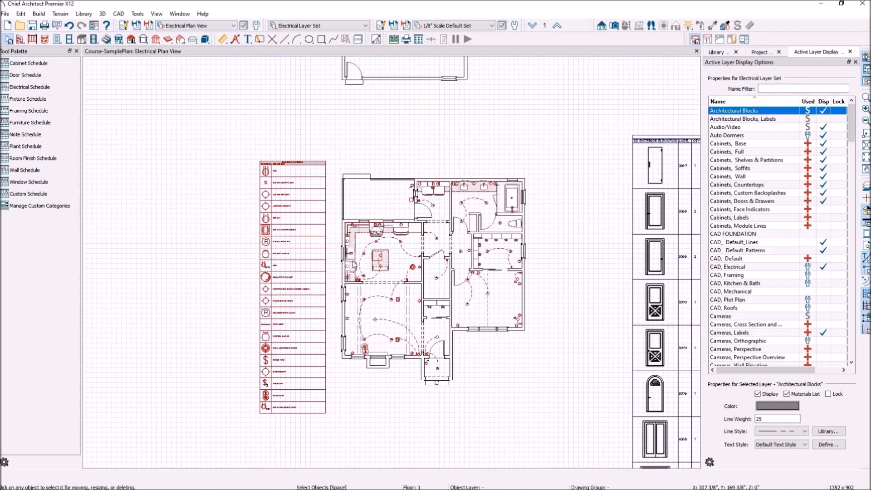
pyautogui.scroll(1, 303, 197)
pyautogui.scroll(-4, 303, 197)
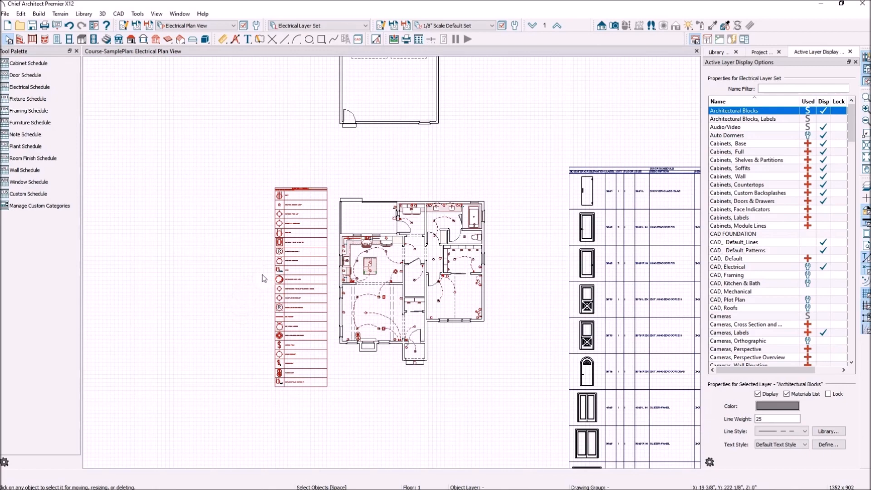
pyautogui.scroll(-3, 253, 262)
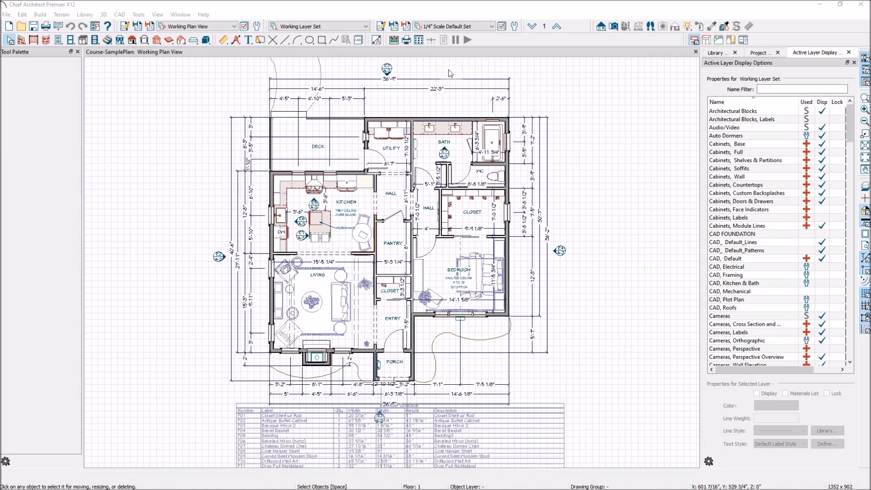
# Run Tools > Materials List > Calculate Materials for All Floors.
pyautogui.click(138, 15)
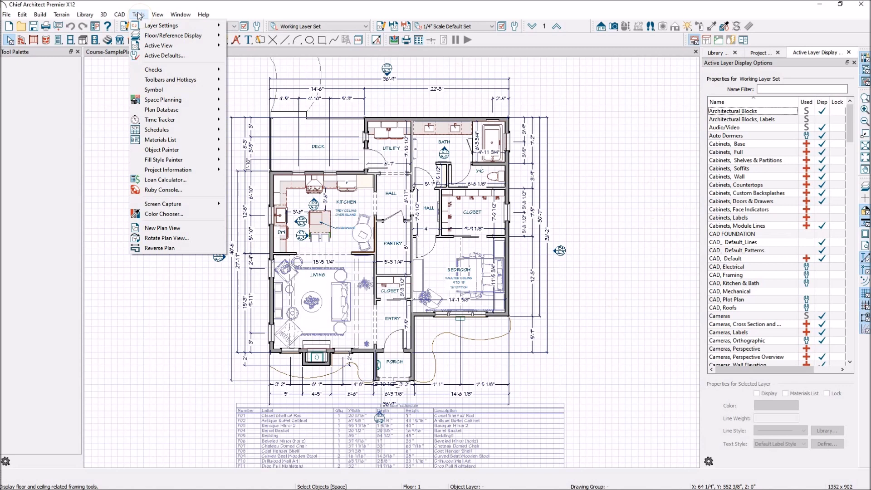
pyautogui.moveTo(160, 141)
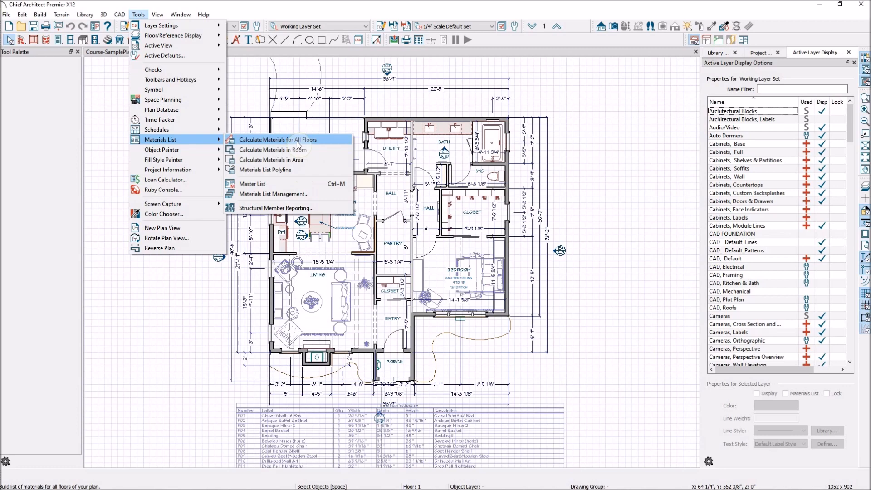
pyautogui.click(297, 141)
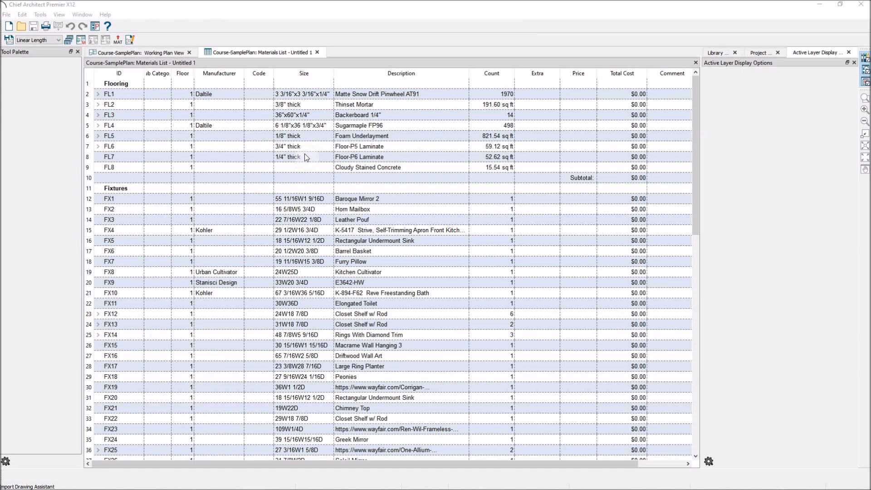
pyautogui.click(623, 94)
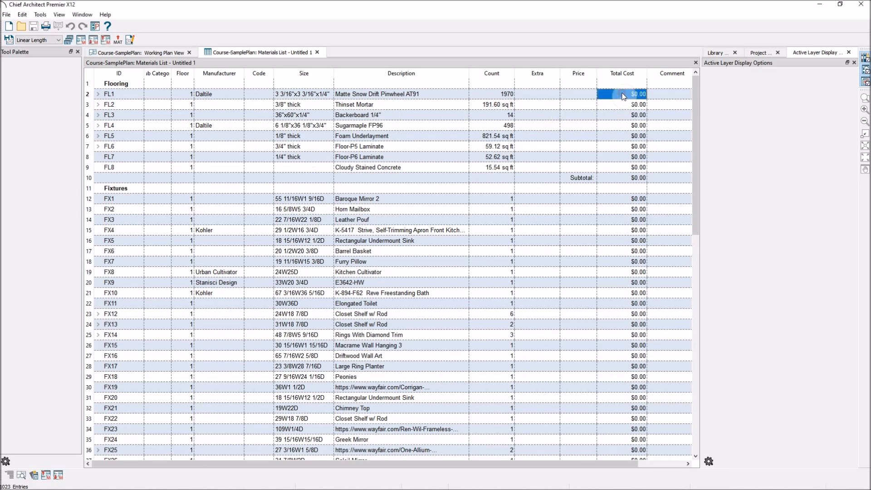
pyautogui.click(565, 92)
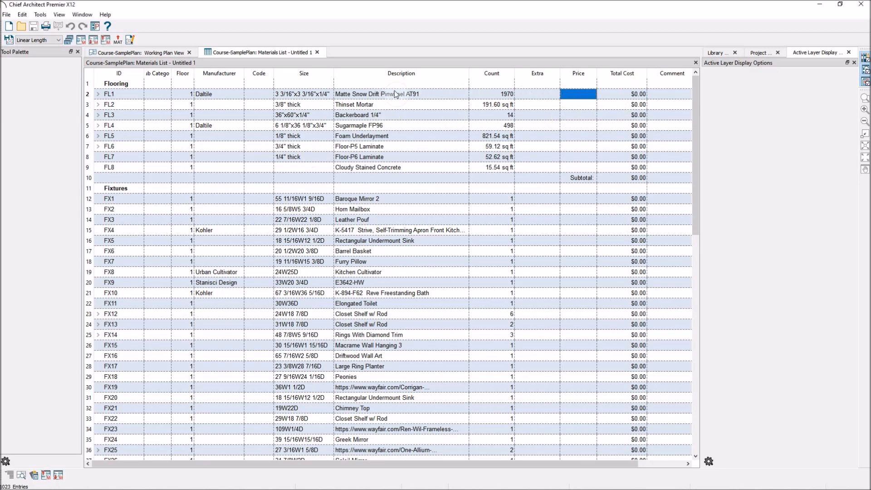
pyautogui.moveTo(696, 116); pyautogui.dragTo(677, 359)
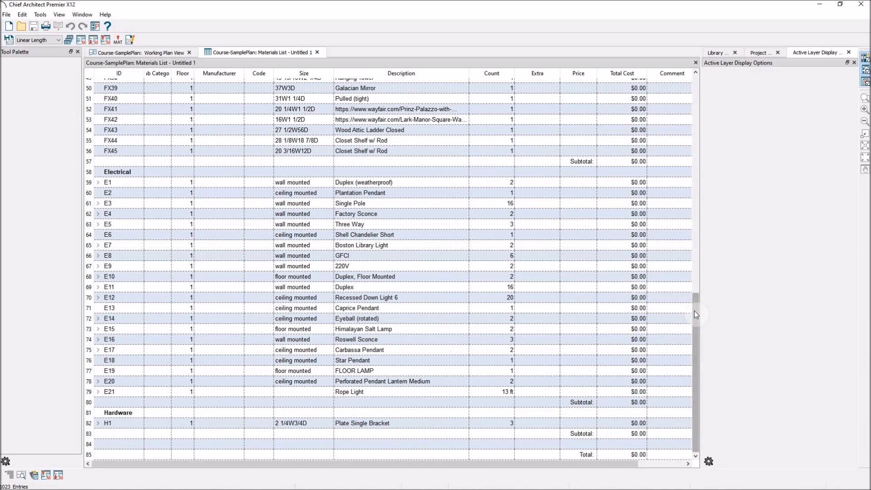
pyautogui.moveTo(698, 314); pyautogui.dragTo(702, 70)
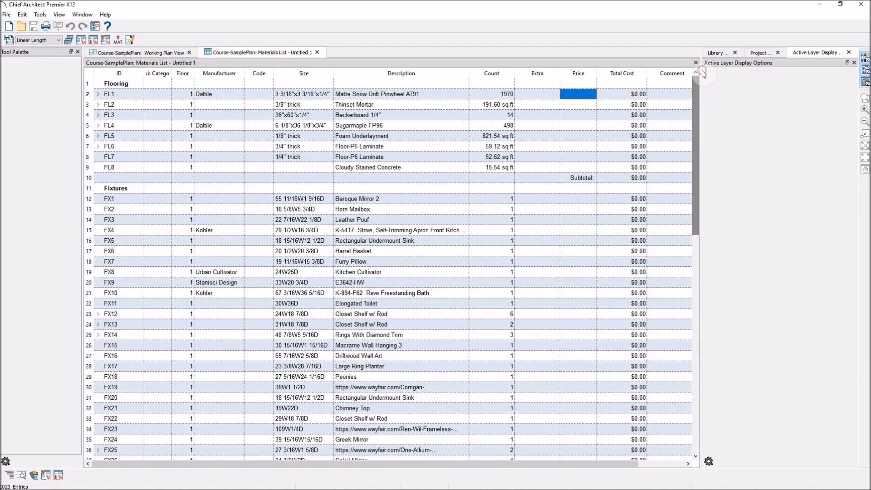